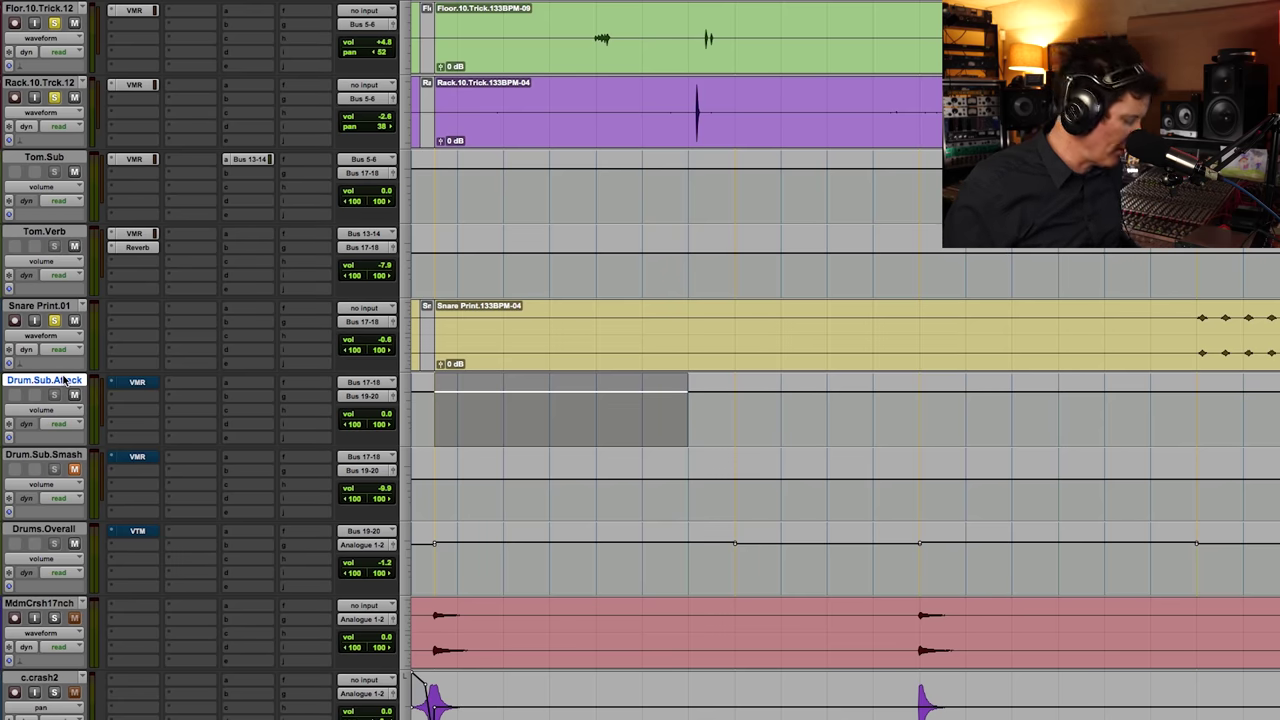
Step: Activate the Virtual Mix Rack on Drum.Sub.Attack and compare its sound with the FG-Stress compressor off and on
{"action": "left_click", "coordinate": [139, 381]}
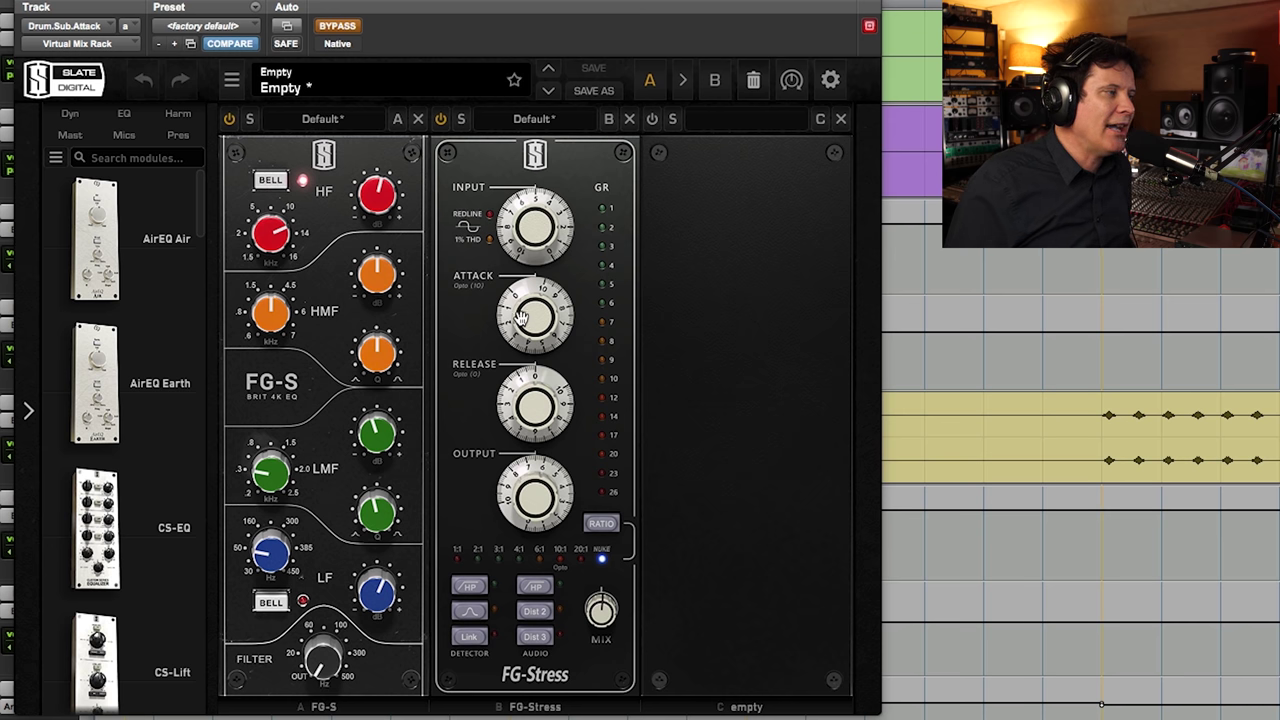
{"action": "mouse_move", "coordinate": [524, 312]}
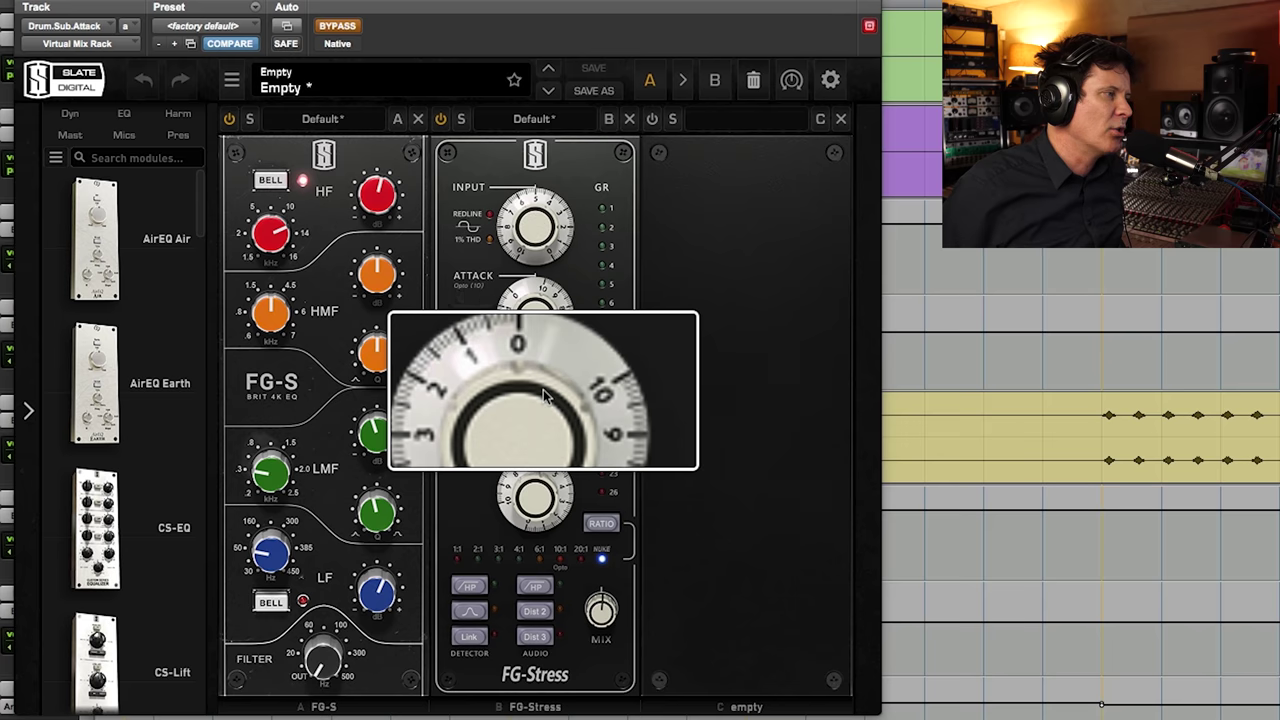
{"action": "mouse_move", "coordinate": [541, 379]}
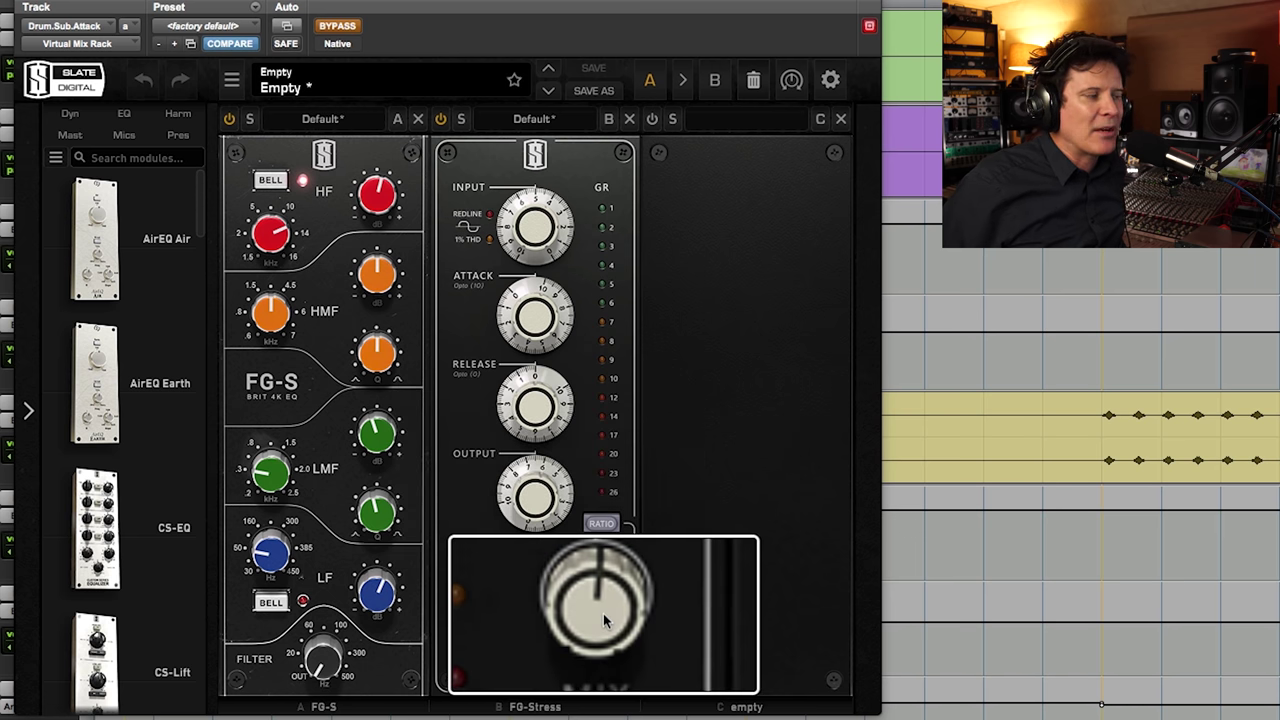
{"action": "left_click", "coordinate": [441, 121]}
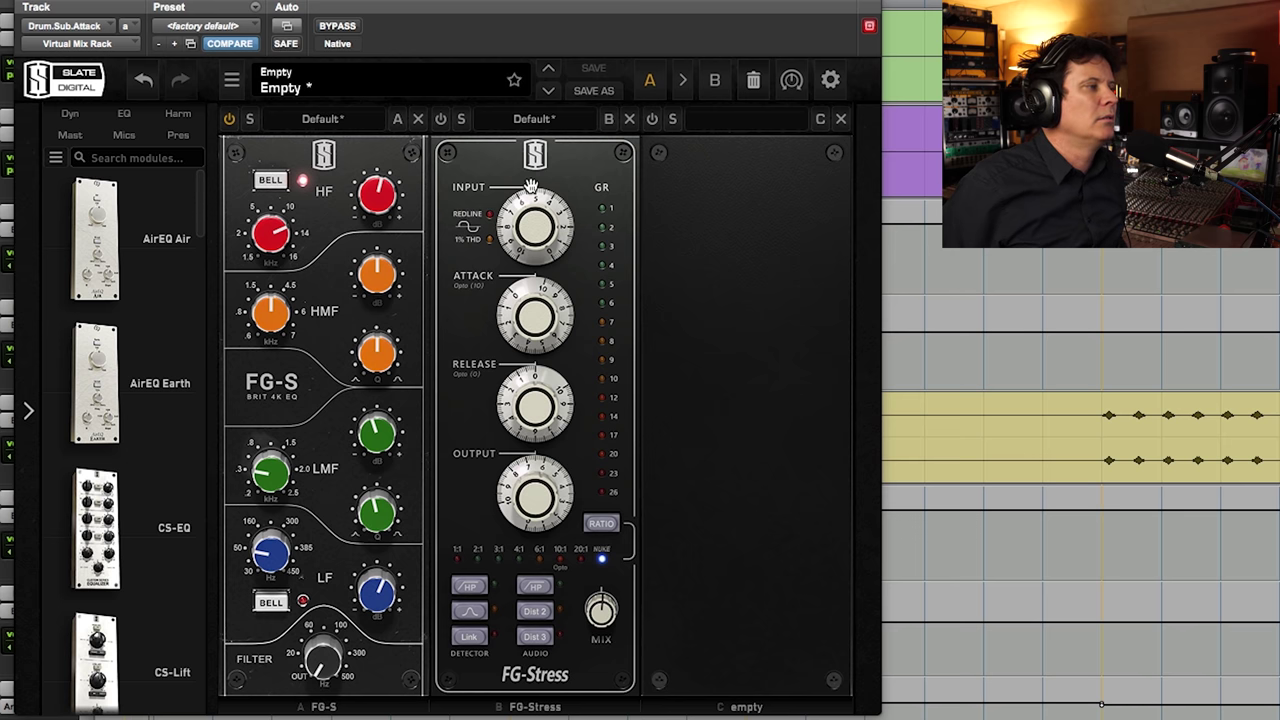
{"action": "left_click", "coordinate": [442, 120]}
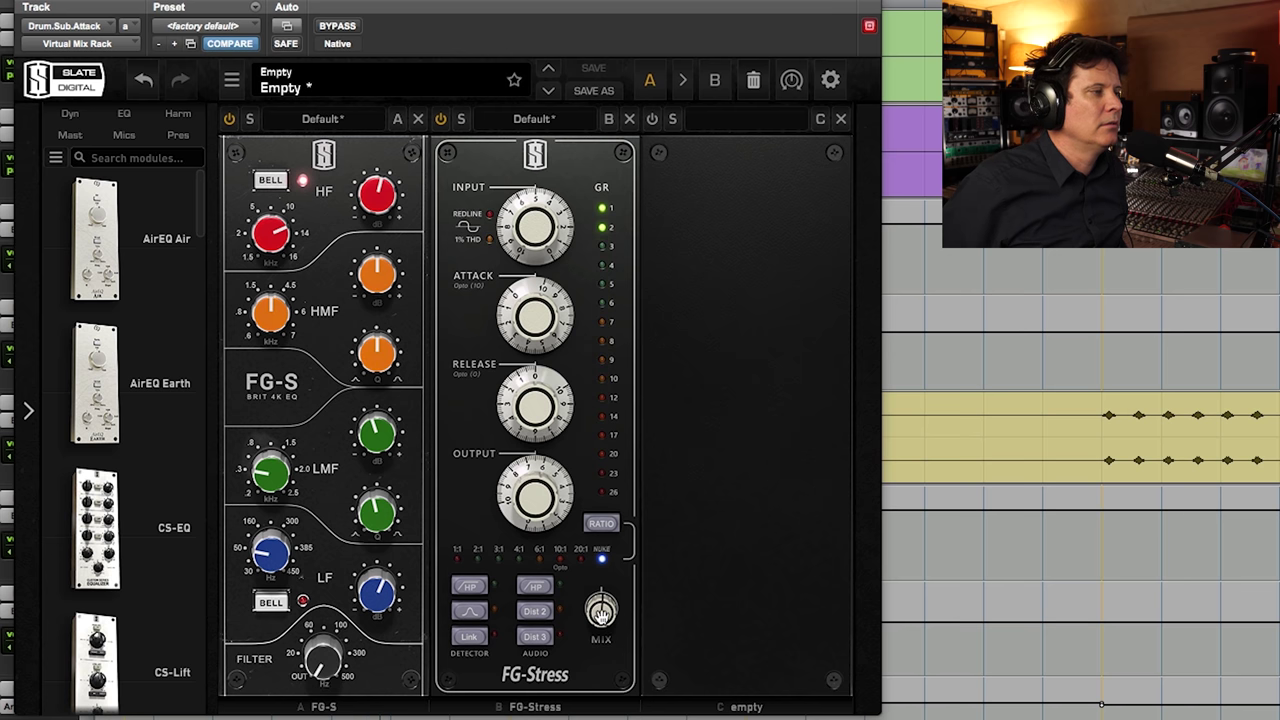
{"action": "left_click", "coordinate": [441, 119]}
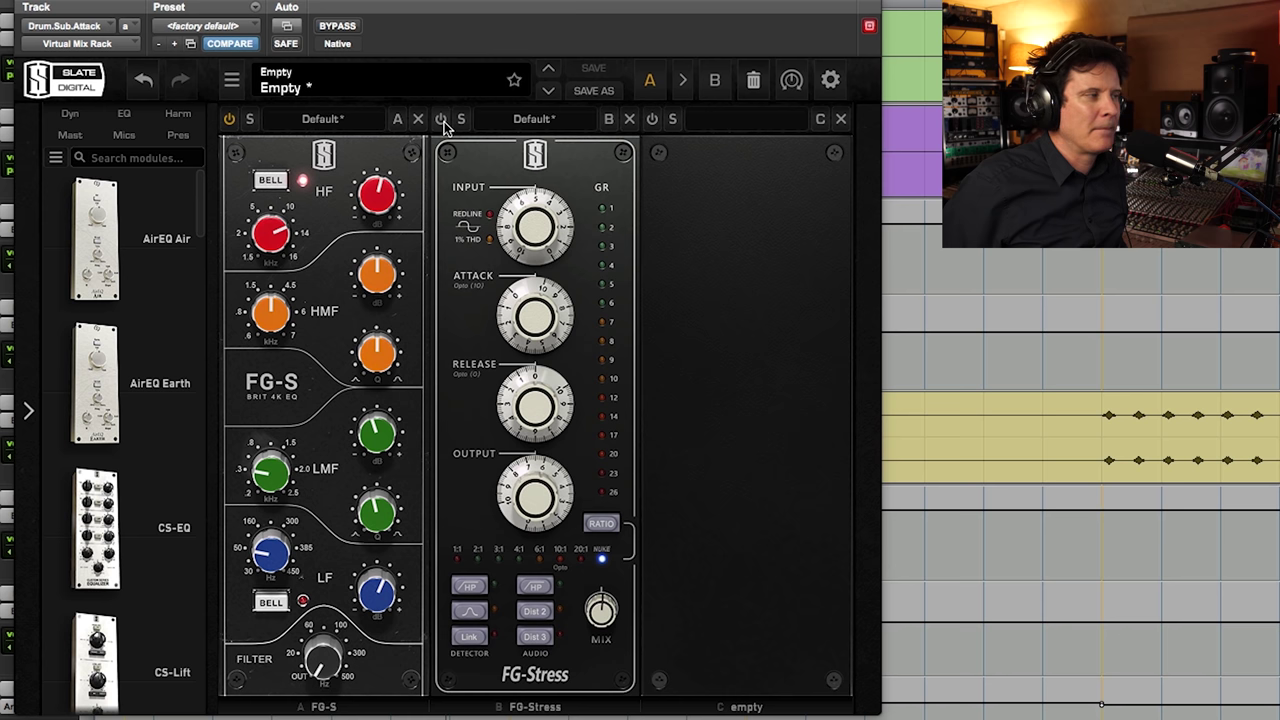
{"action": "left_click", "coordinate": [441, 119]}
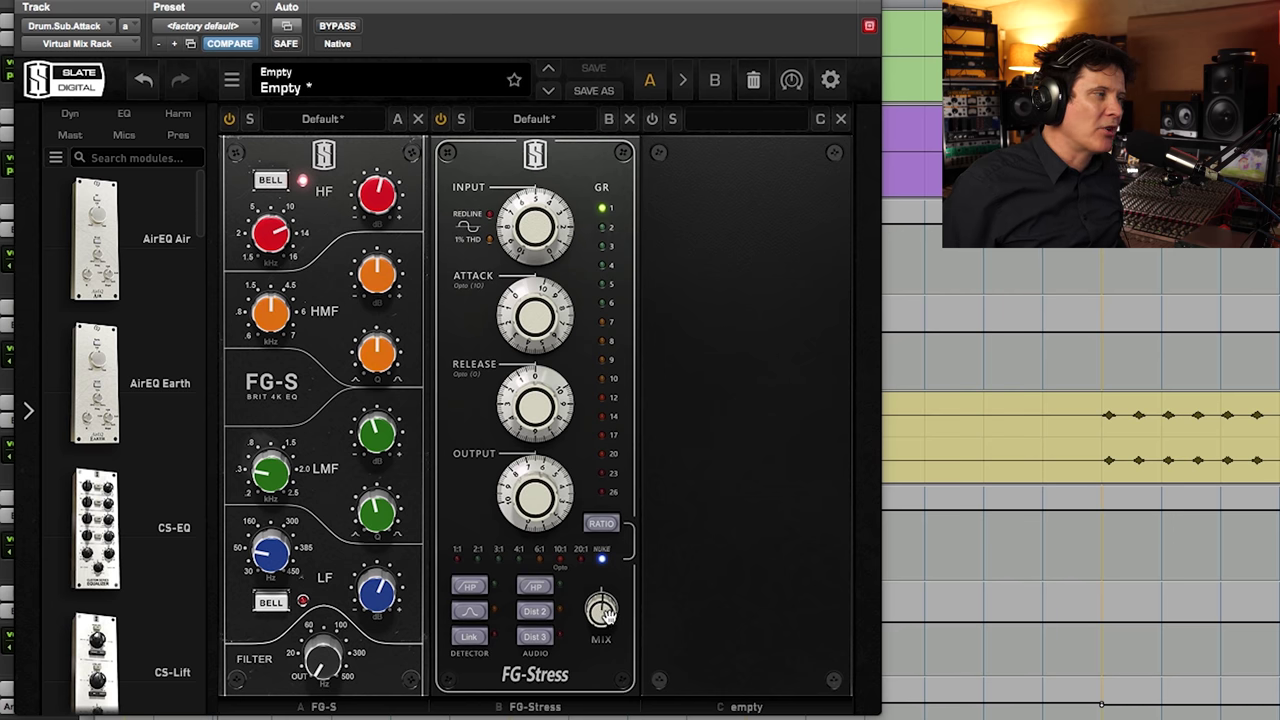
Step: Set the FG-Stress mix on Drum.Sub.Attack to 56% and compare the compressor off and on
{"action": "left_click_drag", "start_coordinate": [601, 622], "coordinate": [617, 525]}
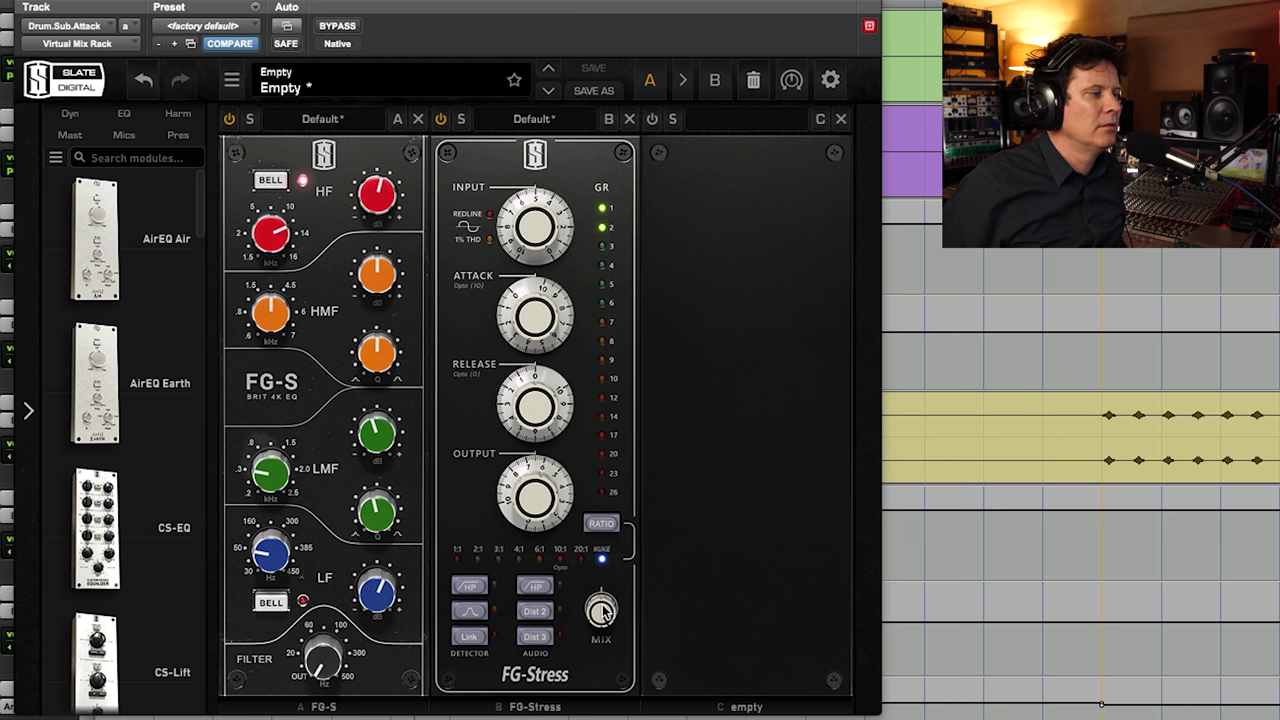
{"action": "left_click_drag", "start_coordinate": [603, 613], "coordinate": [586, 688]}
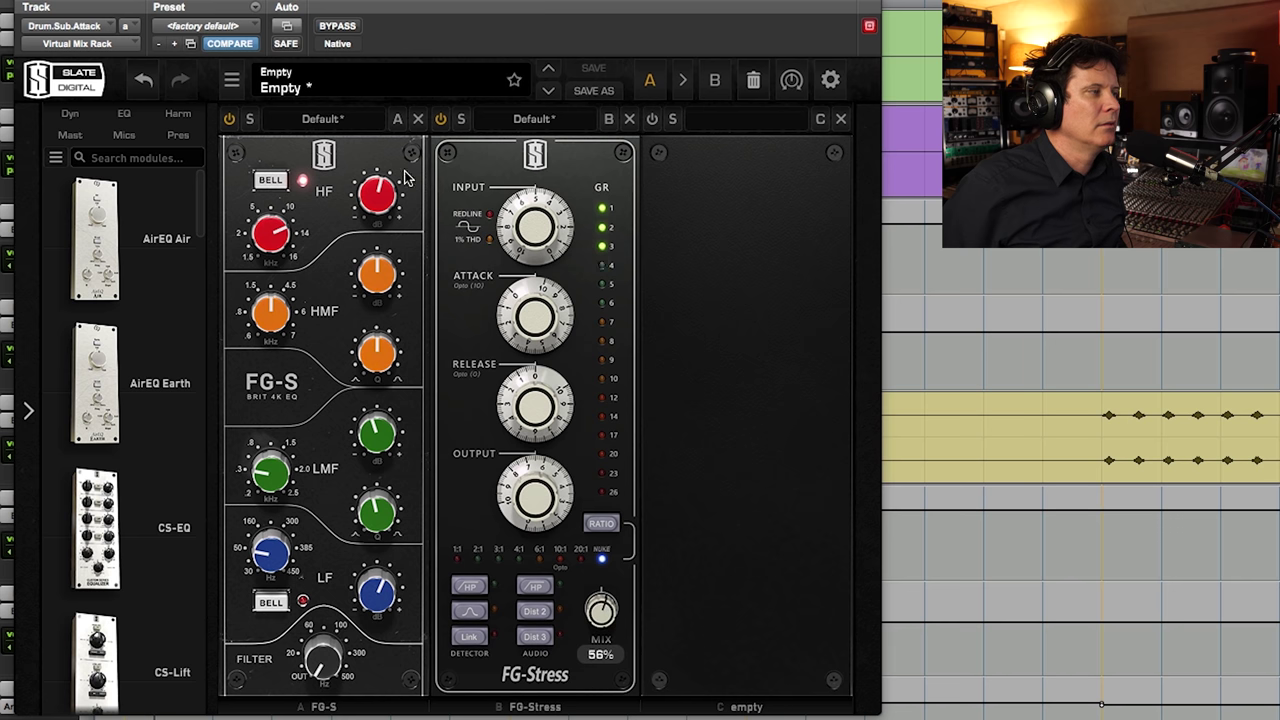
{"action": "left_click", "coordinate": [442, 119]}
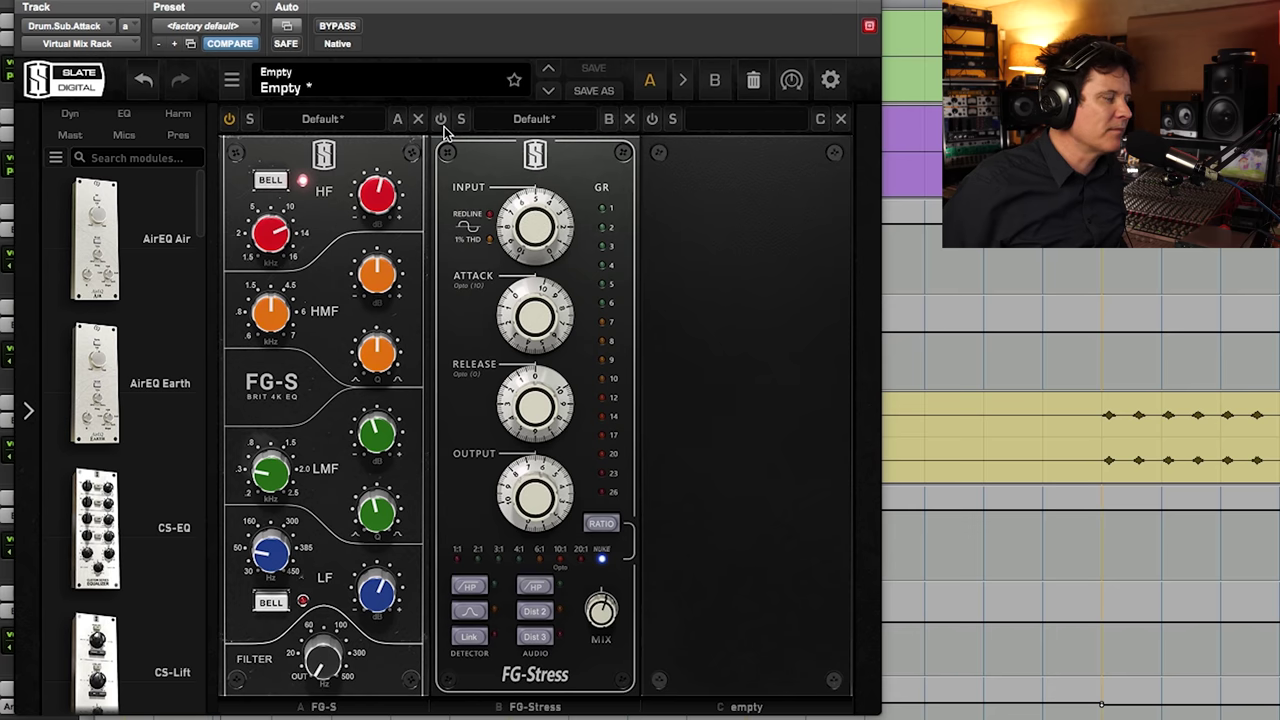
{"action": "left_click", "coordinate": [442, 119]}
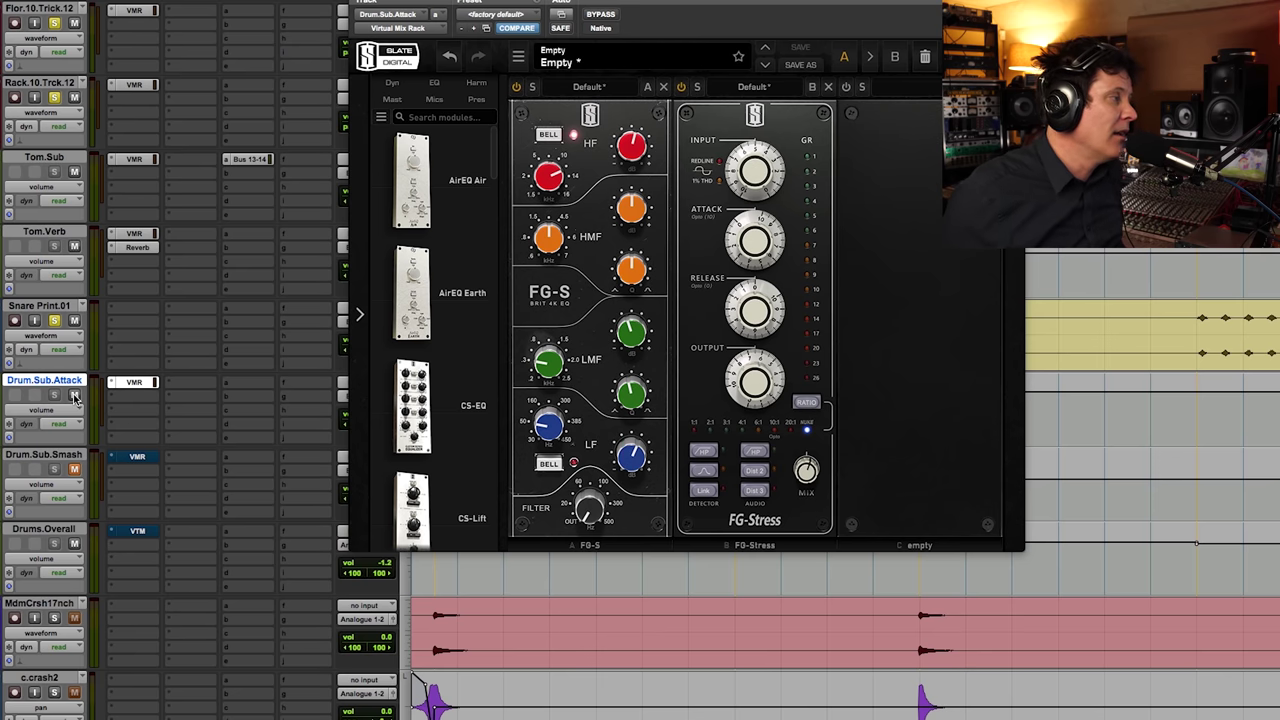
Step: Open and activate the Virtual Mix Rack on Drum.Sub.Smash and turn the FG-Stress mix fully up
{"action": "left_click", "coordinate": [137, 458]}
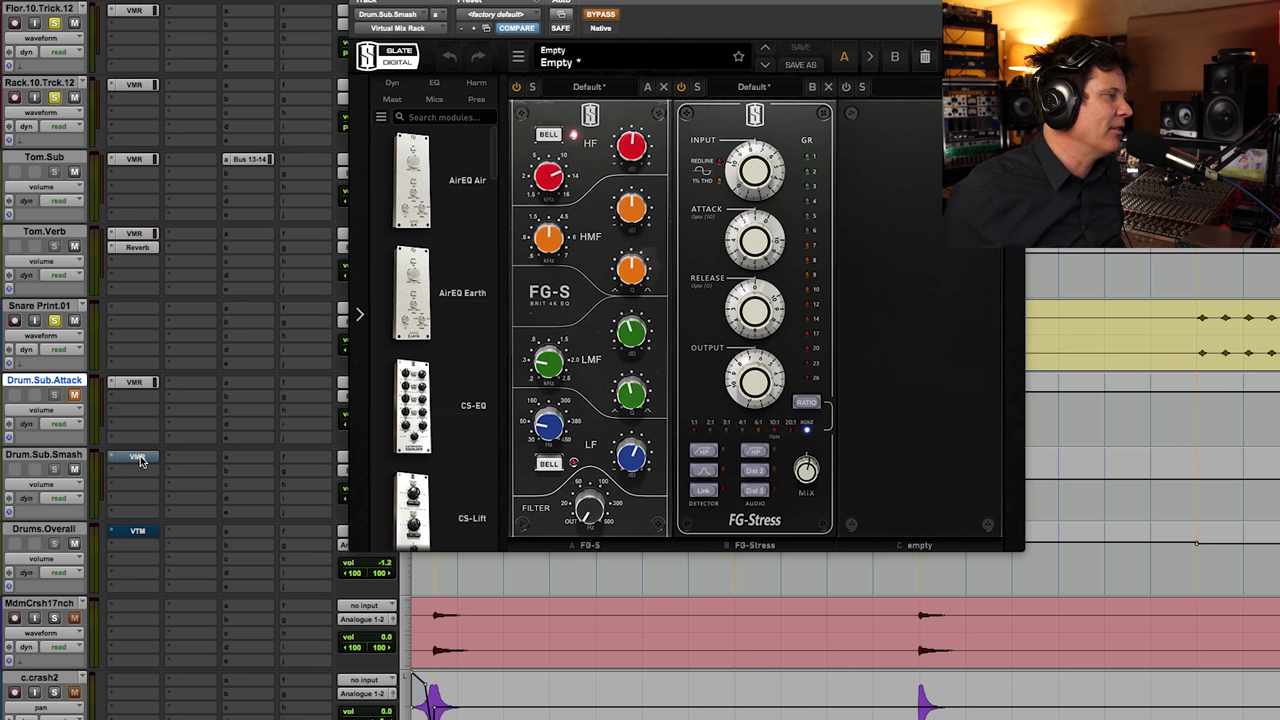
{"action": "left_click", "coordinate": [141, 460], "text": "super"}
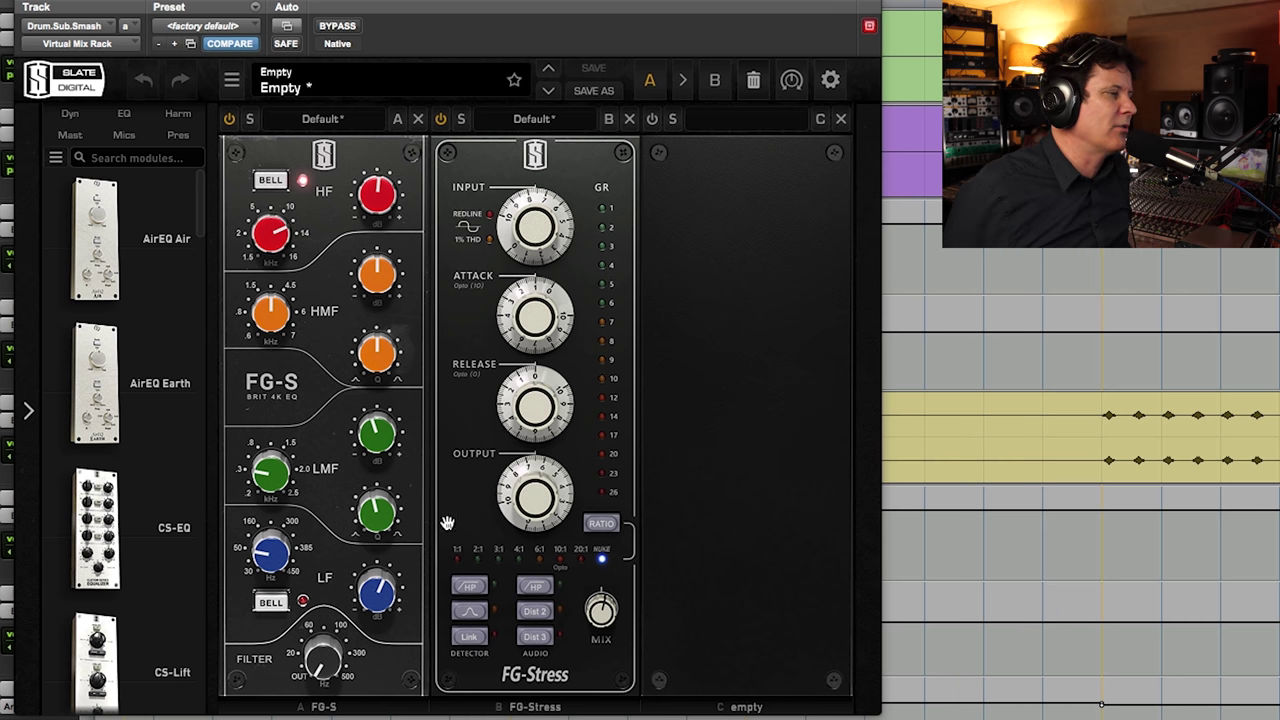
{"action": "mouse_move", "coordinate": [600, 580]}
{"action": "left_click_drag", "start_coordinate": [600, 580], "coordinate": [614, 401]}
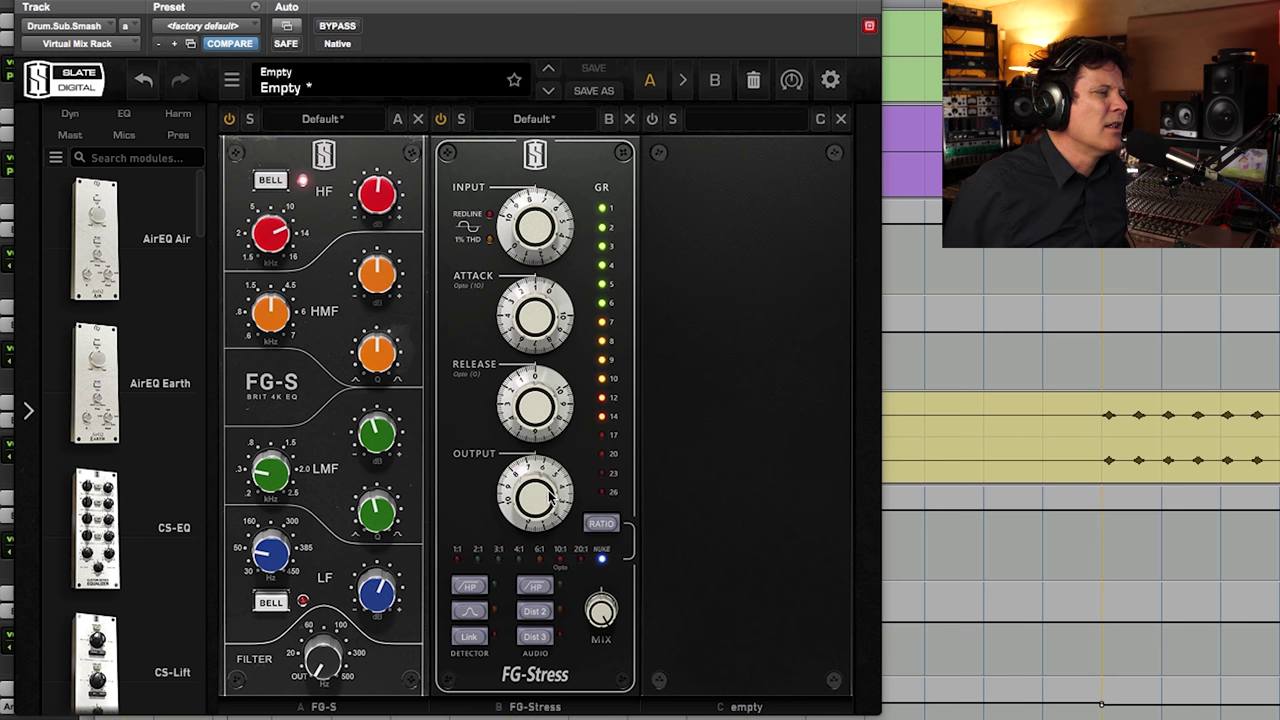
Step: Raise the FG-Stress output on Drum.Sub.Smash to 9.30
{"action": "mouse_move", "coordinate": [530, 502]}
{"action": "left_click_drag", "start_coordinate": [530, 502], "coordinate": [543, 456]}
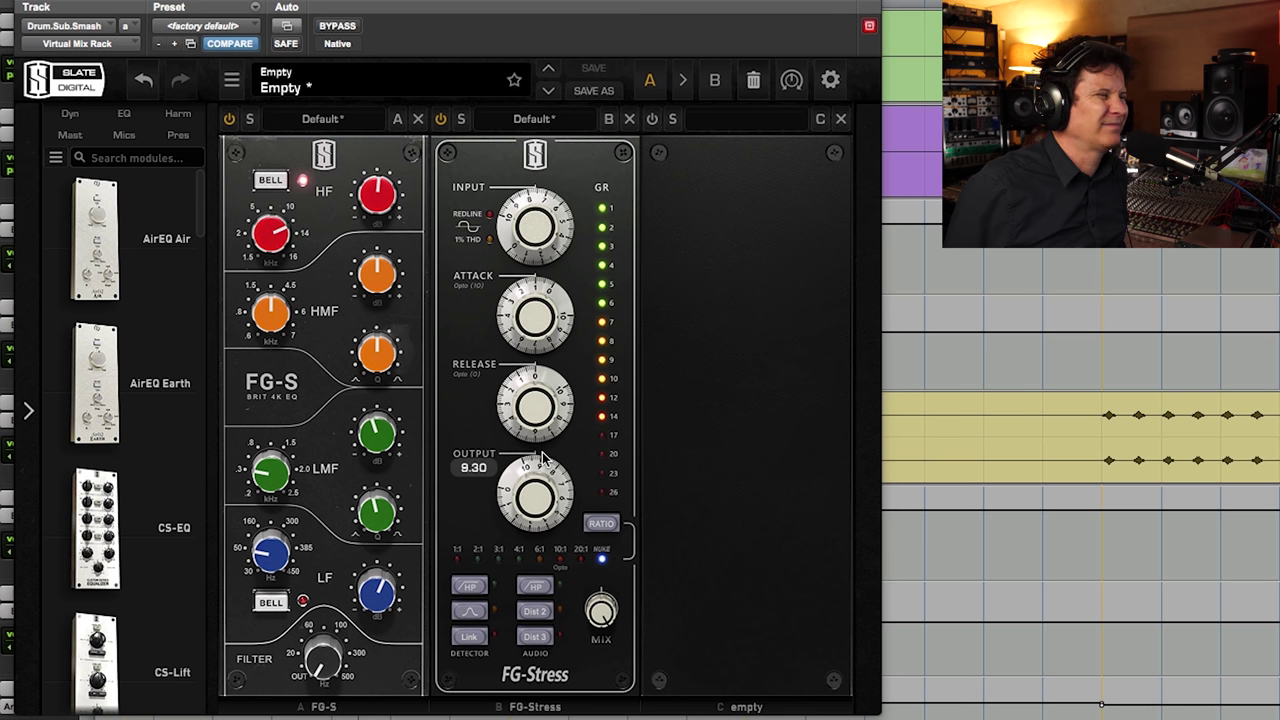
{"action": "left_click_drag", "start_coordinate": [543, 456], "coordinate": [545, 515]}
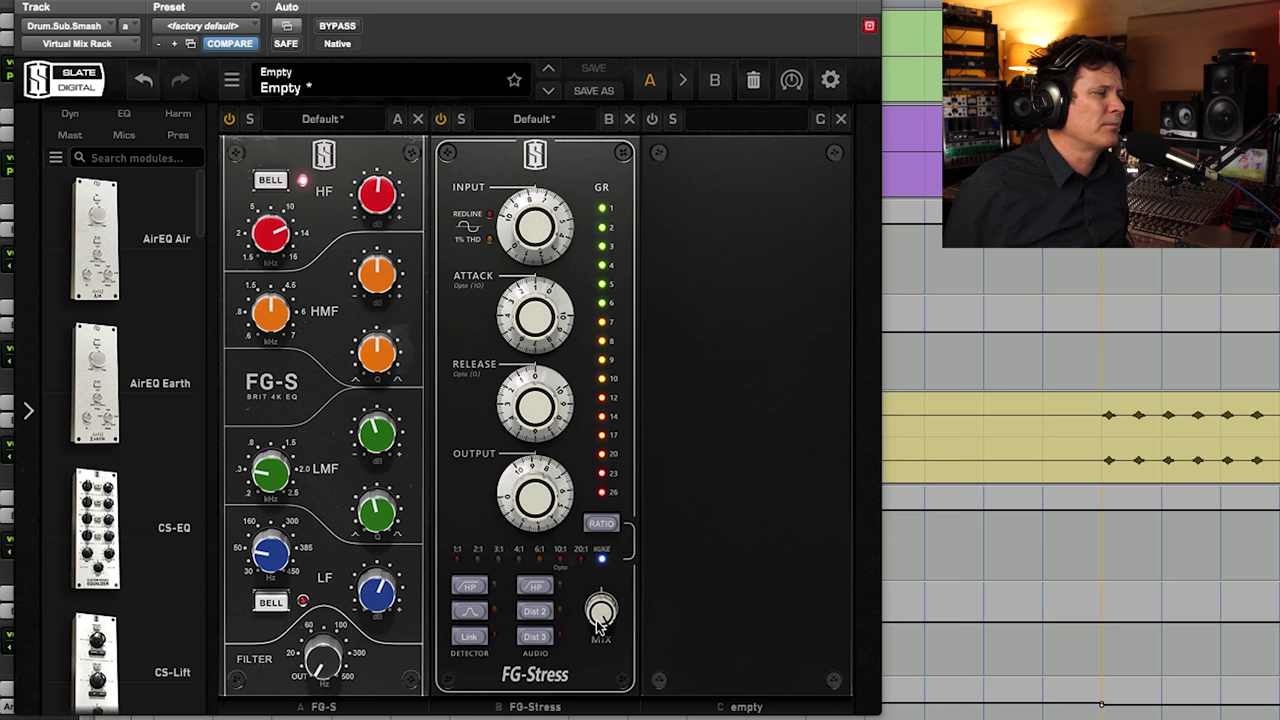
Step: Set the FG-Stress mix on Drum.Sub.Smash to 53% and compare the compressor off and on
{"action": "left_click_drag", "start_coordinate": [601, 610], "coordinate": [578, 690]}
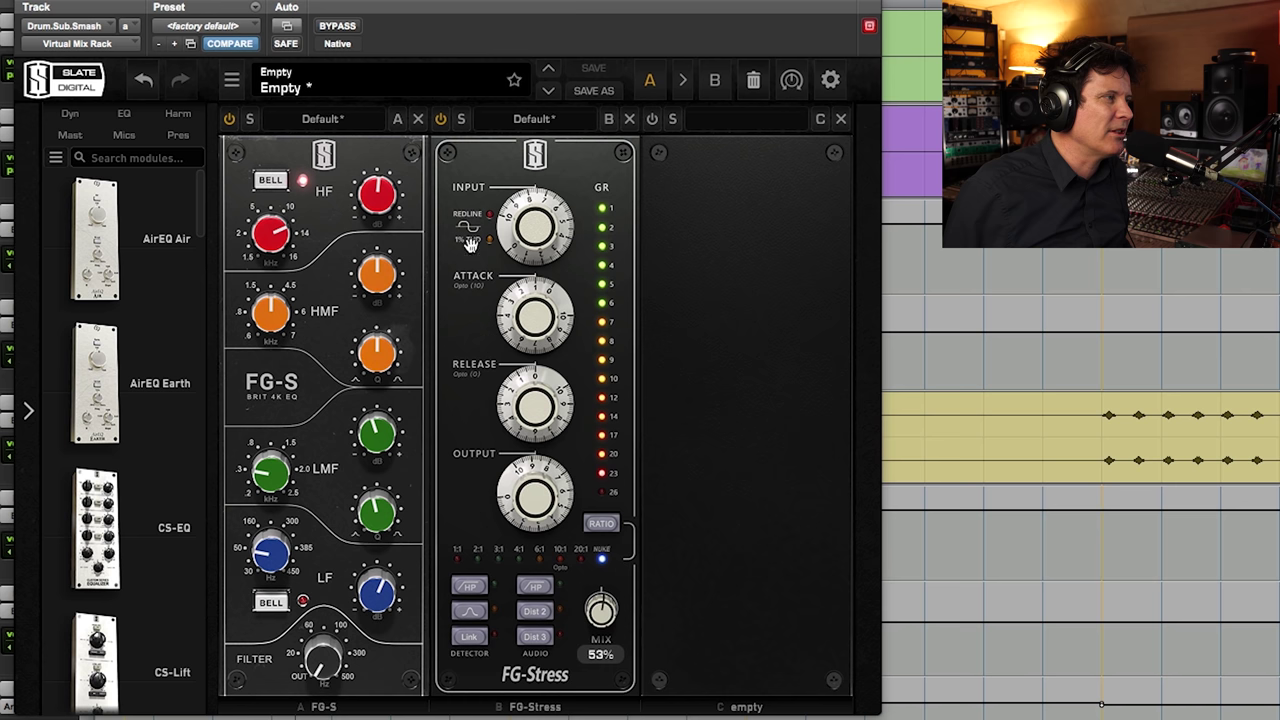
{"action": "left_click", "coordinate": [440, 120]}
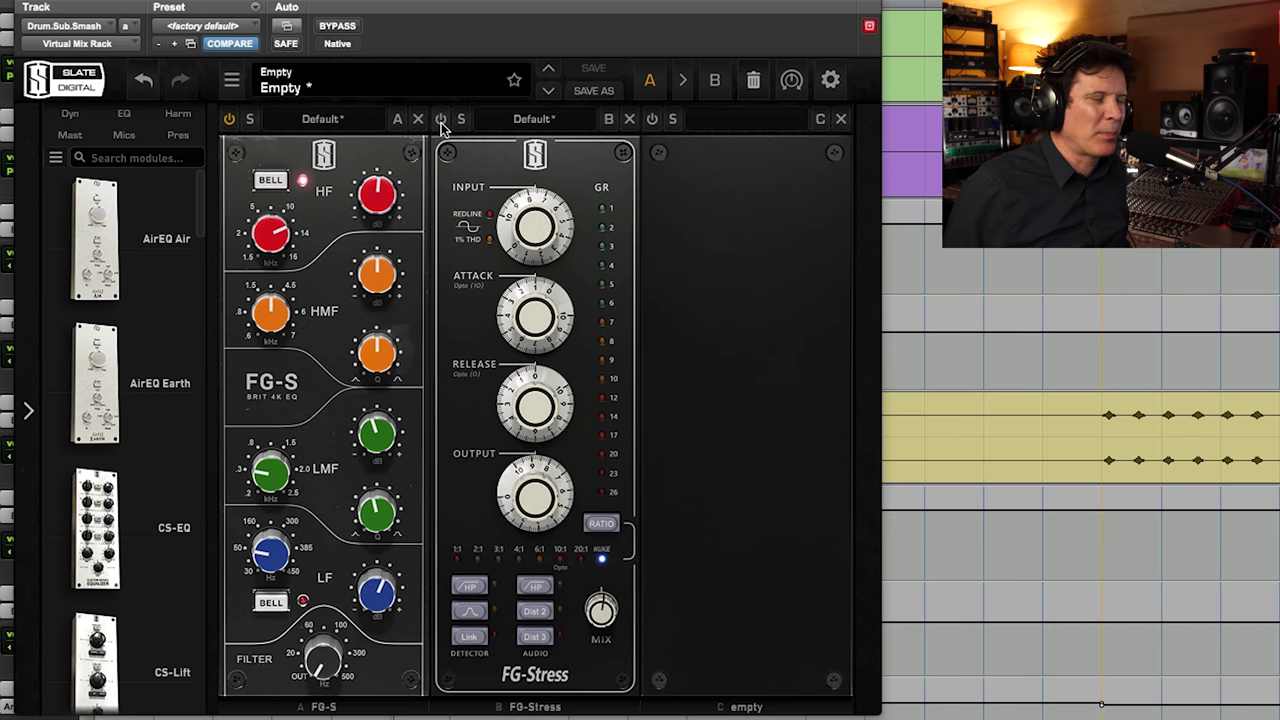
{"action": "left_click", "coordinate": [441, 120]}
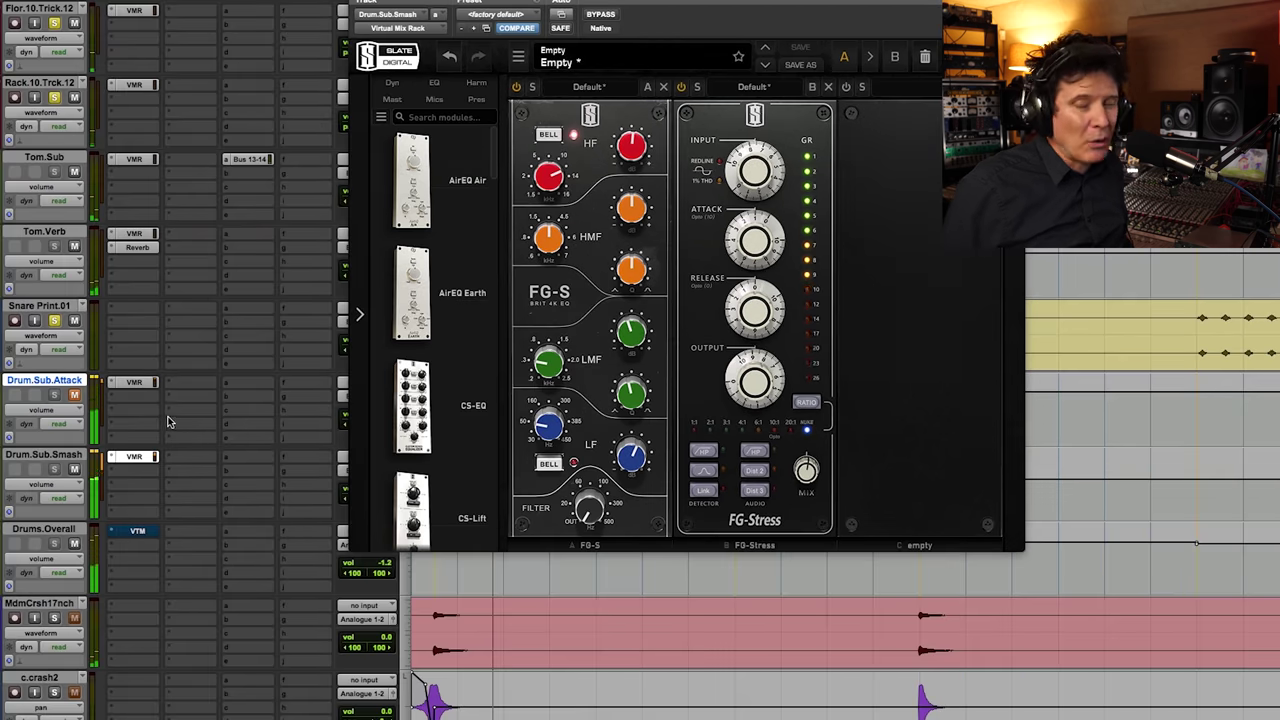
Step: Close the rack window and play the drums, muting Drum.Sub.Attack and Drum.Sub.Smash in turn to compare them
{"action": "left_click_drag", "start_coordinate": [475, 28], "coordinate": [601, 0]}
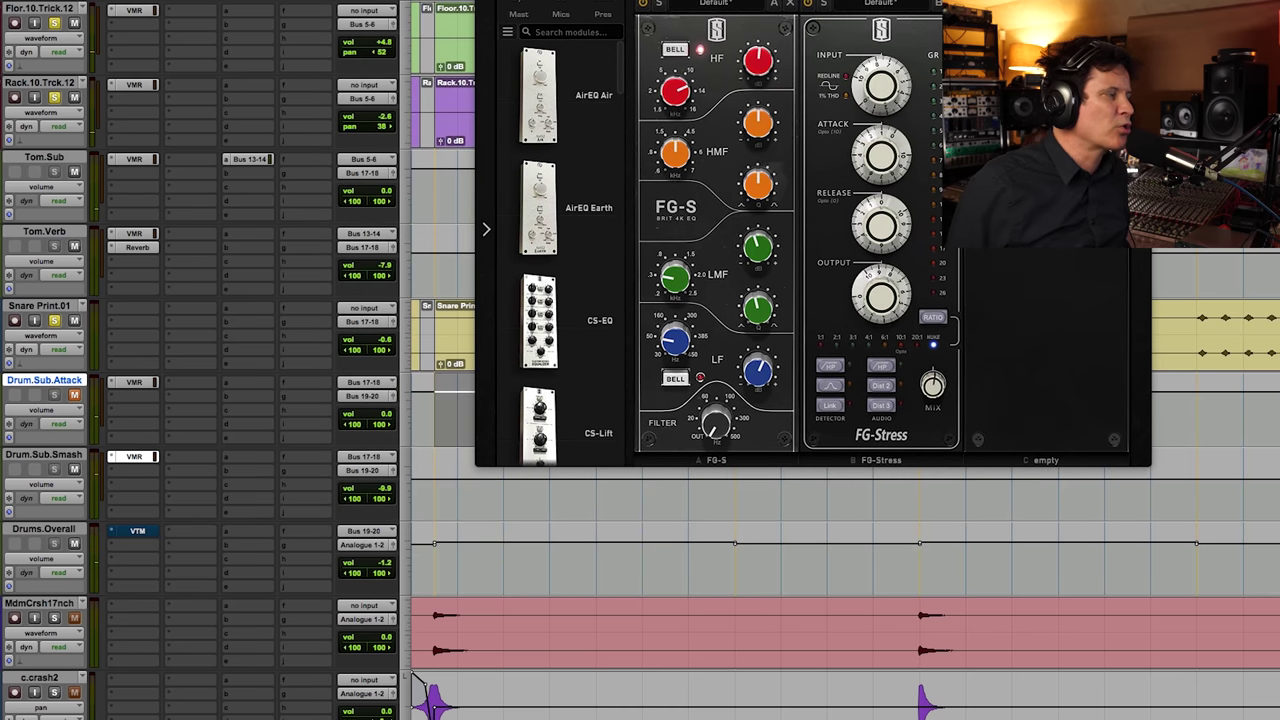
{"action": "key", "text": "super+w"}
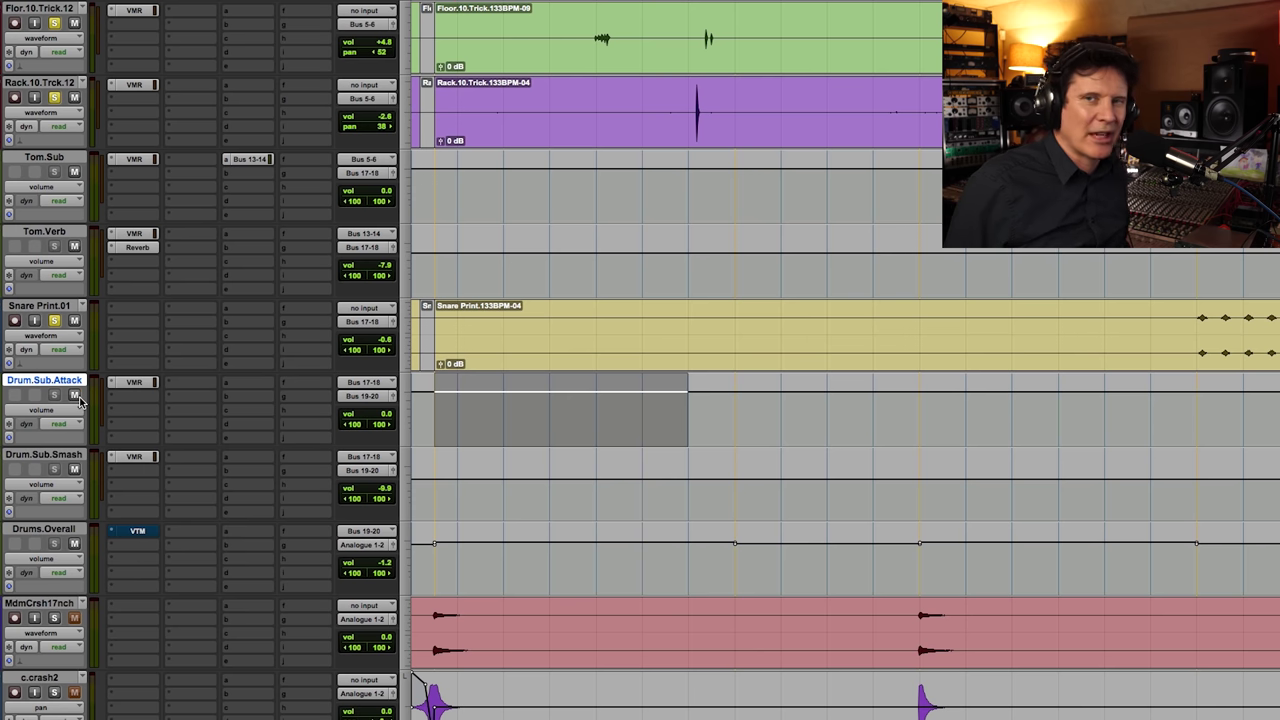
{"action": "key", "text": "space"}
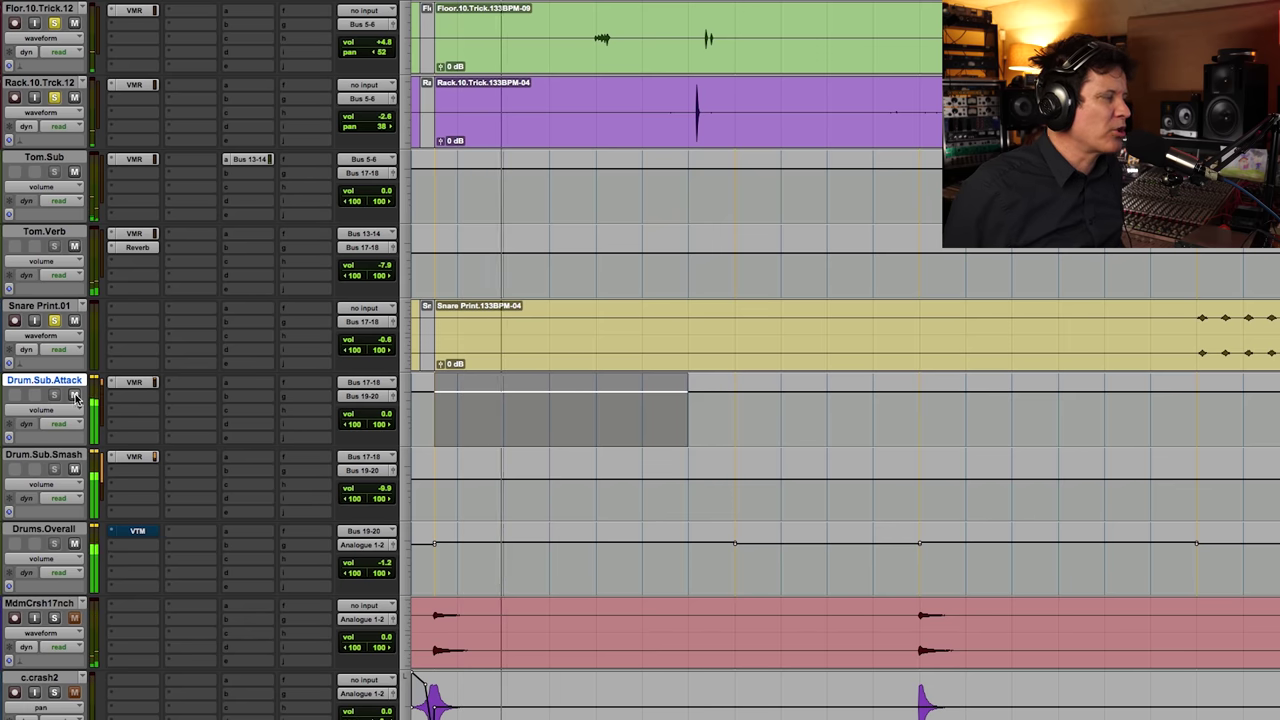
{"action": "left_click", "coordinate": [76, 396]}
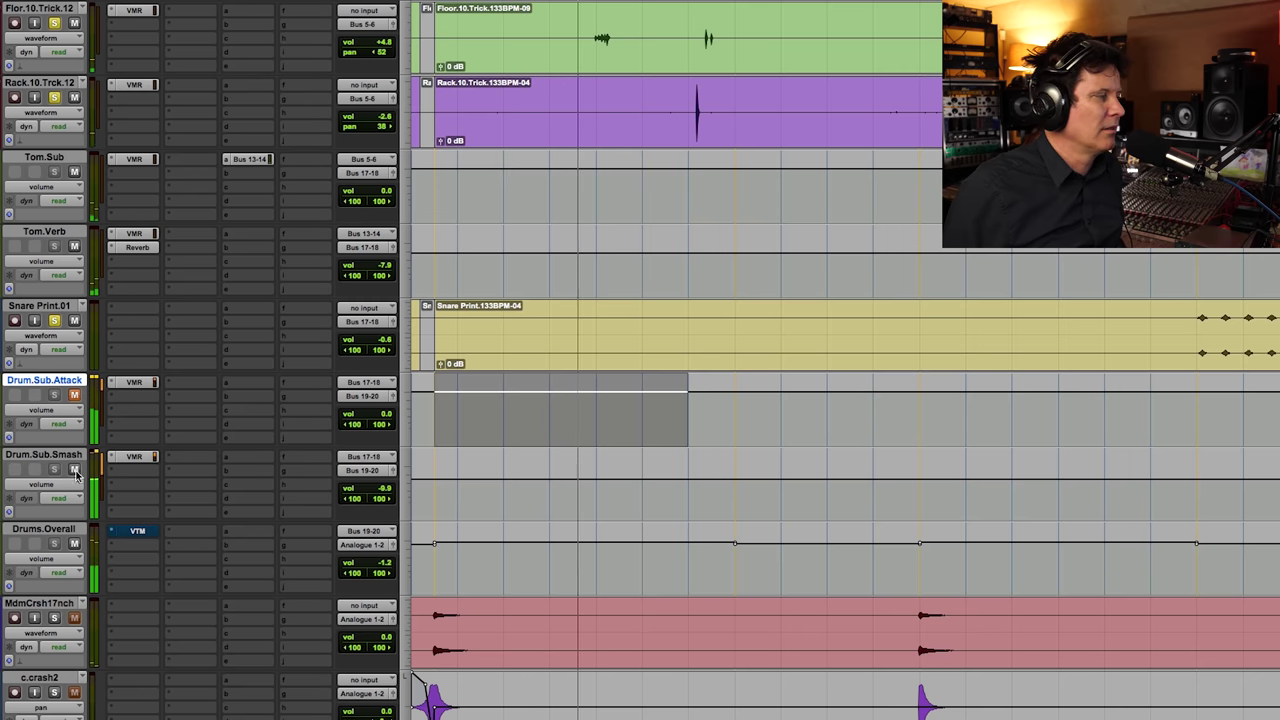
{"action": "left_click", "coordinate": [74, 396]}
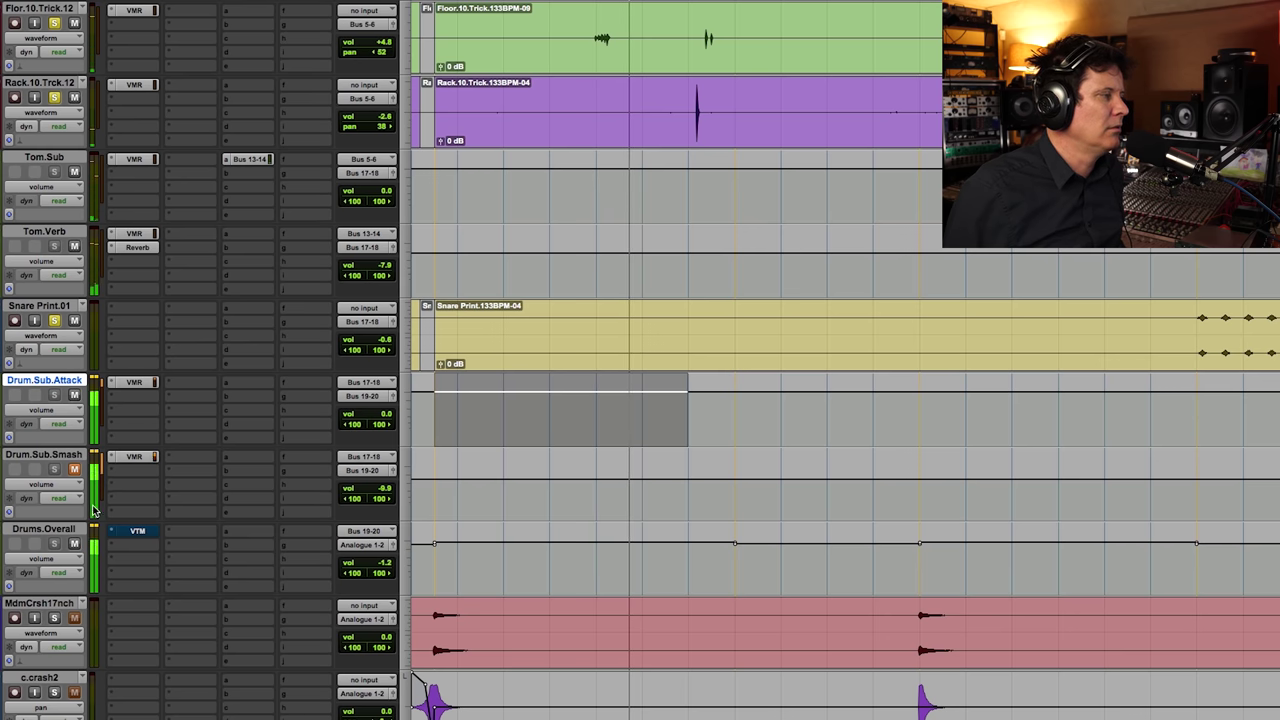
{"action": "left_click", "coordinate": [75, 470]}
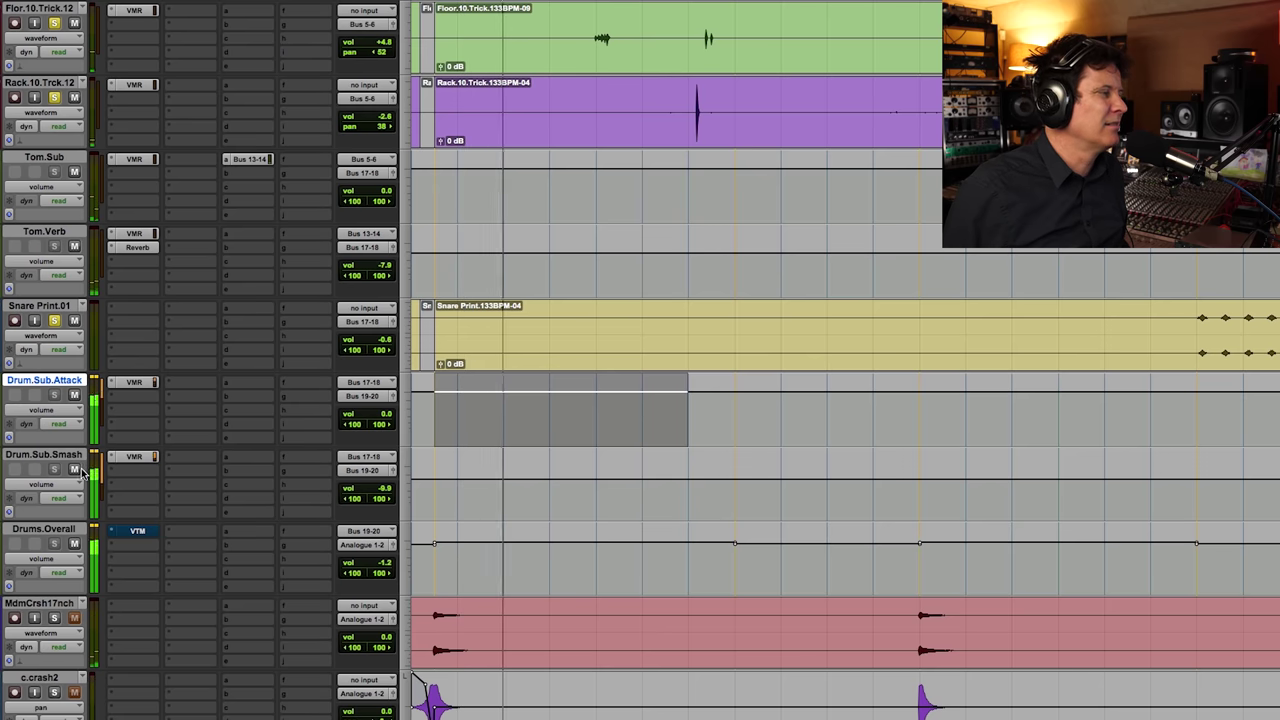
Step: Bypass the Virtual Mix Racks on both Drum.Sub.Attack and Drum.Sub.Smash, and reactivate them to compare the sound
{"action": "left_click", "coordinate": [143, 383], "text": "super"}
{"action": "left_click", "coordinate": [143, 459], "text": "super"}
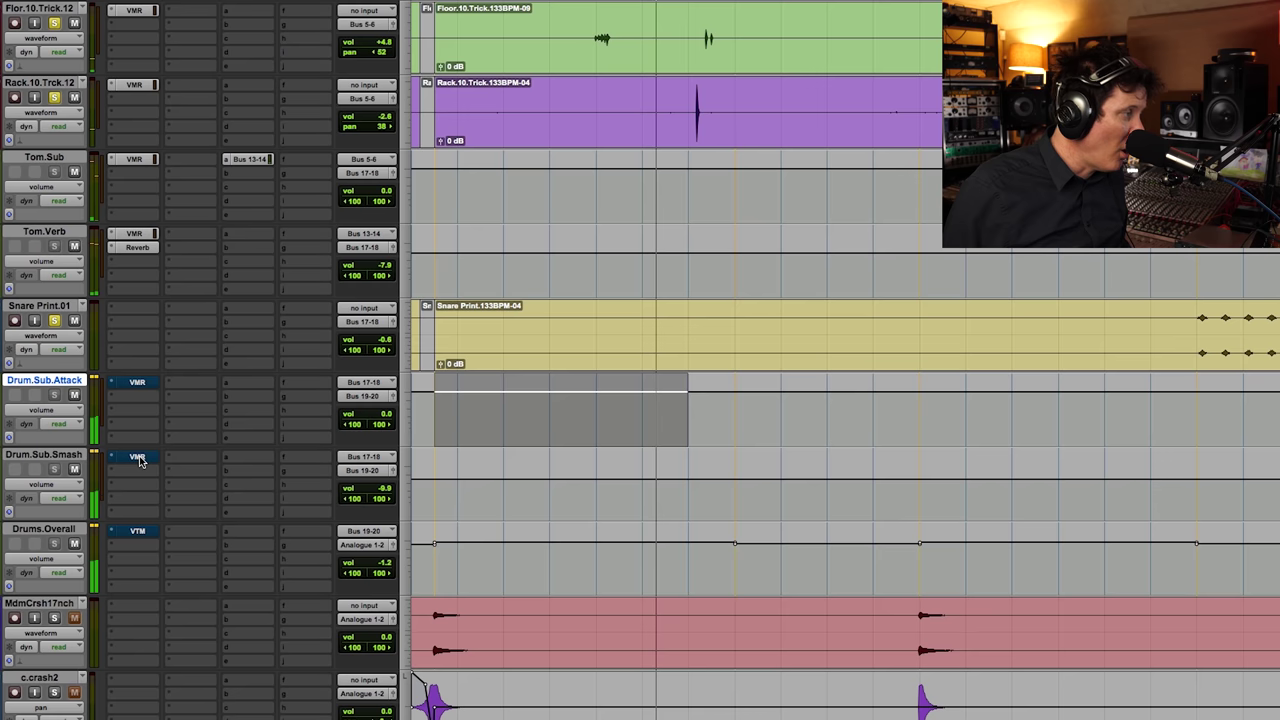
{"action": "left_click", "coordinate": [137, 456], "text": "super"}
{"action": "left_click", "coordinate": [137, 384], "text": "super"}
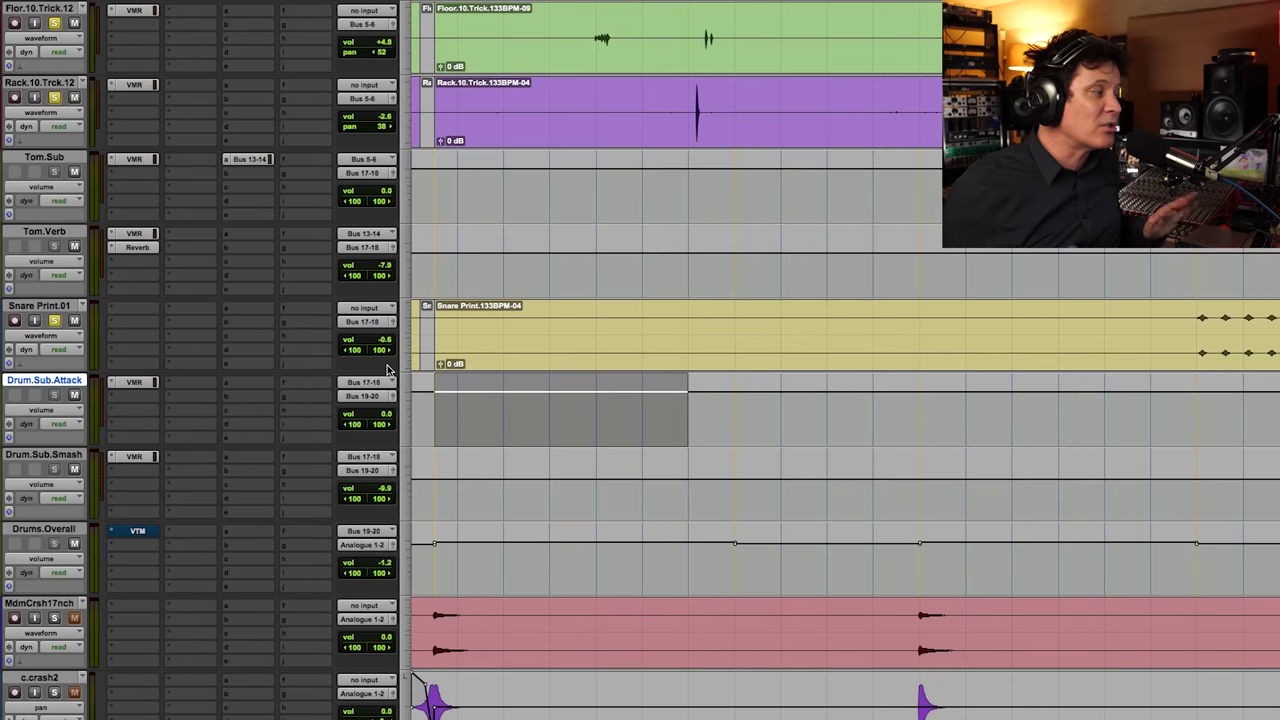
Step: Activate Virtual Tape Machines on Drums.Overall and set its input to -1.60 dB with the linked output at +1.60 dB
{"action": "left_click", "coordinate": [137, 530]}
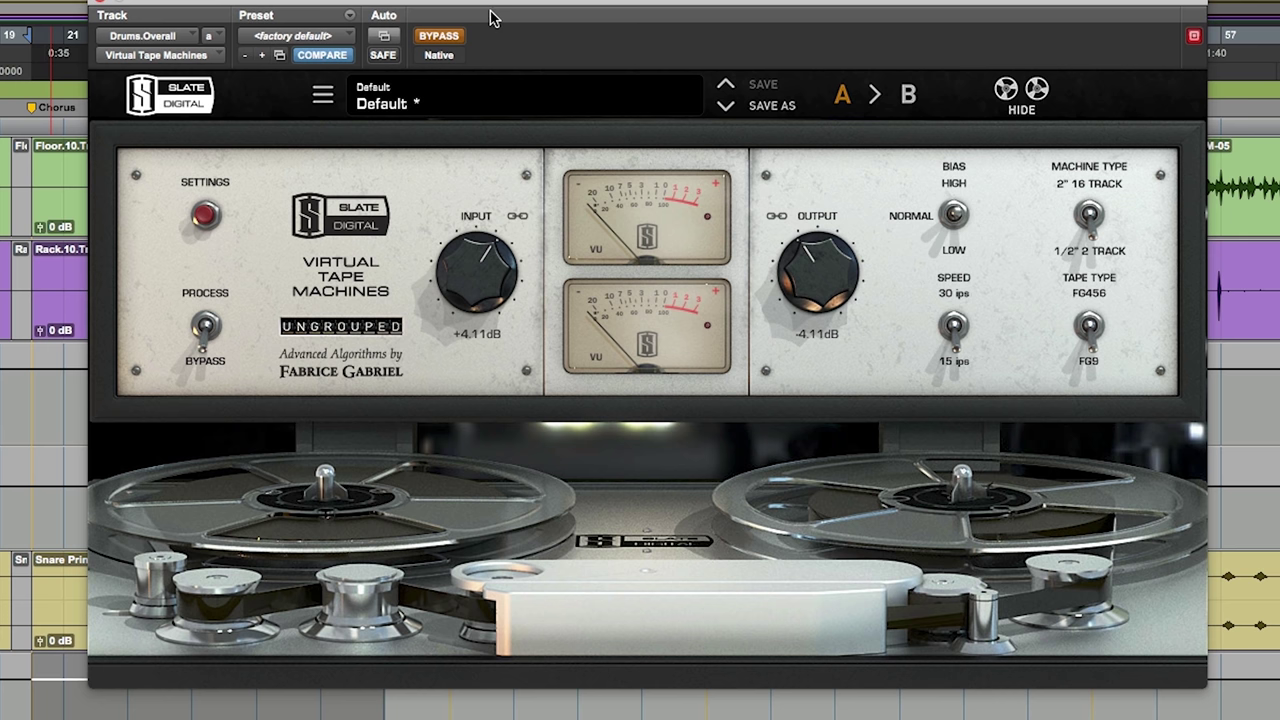
{"action": "left_click", "coordinate": [438, 36]}
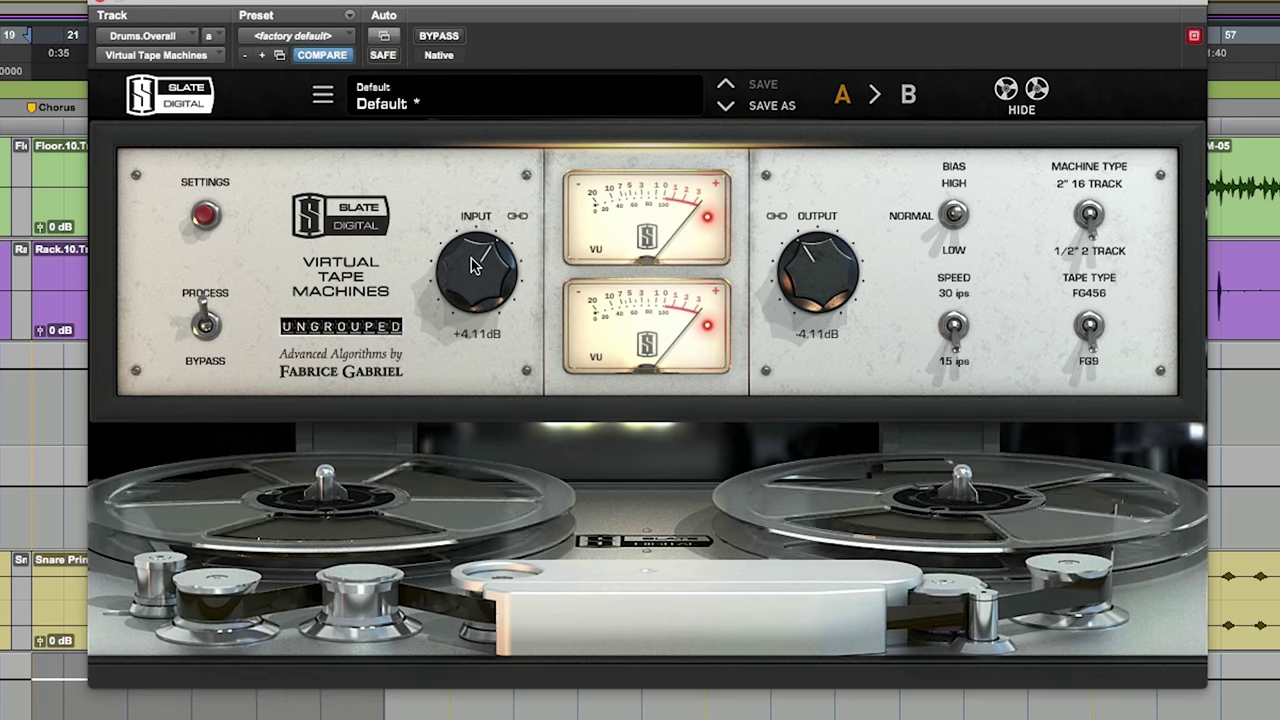
{"action": "left_click_drag", "start_coordinate": [474, 260], "coordinate": [461, 291]}
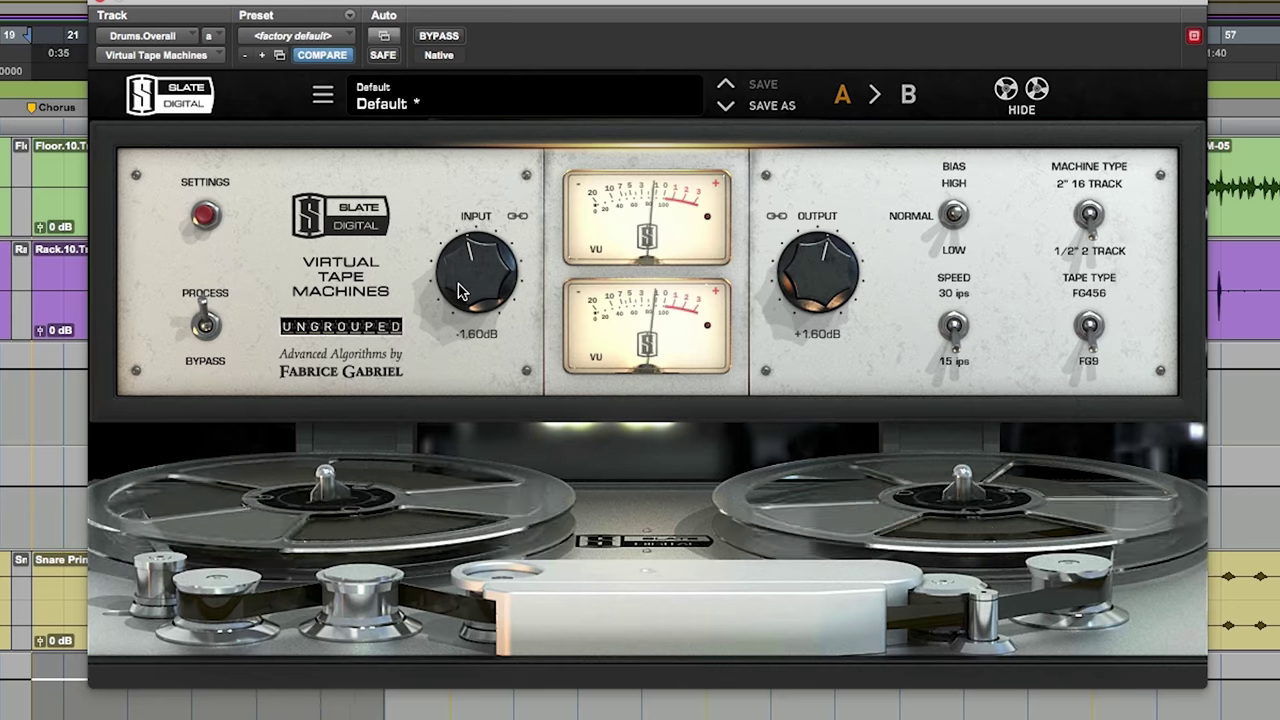
Step: Toggle the Virtual Tape Machines bypass to compare the overall drums with and without tape processing
{"action": "left_click", "coordinate": [440, 37]}
{"action": "left_click", "coordinate": [442, 38]}
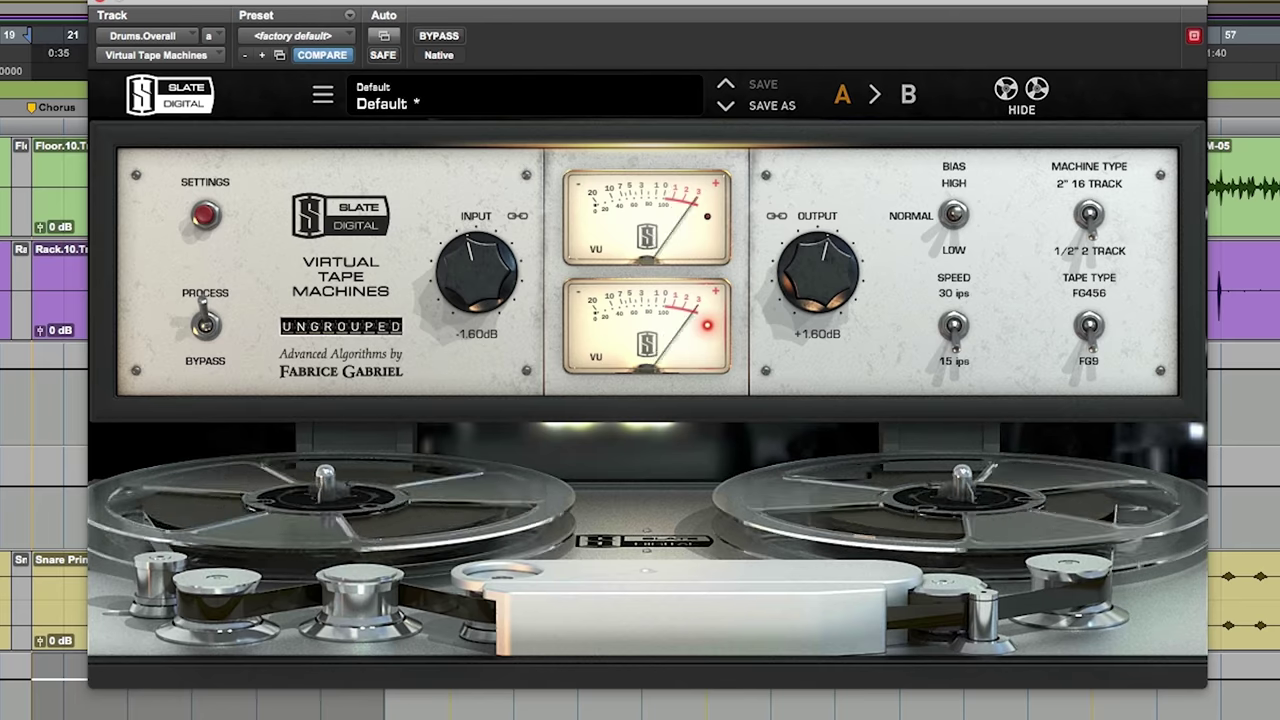
{"action": "left_click", "coordinate": [450, 37]}
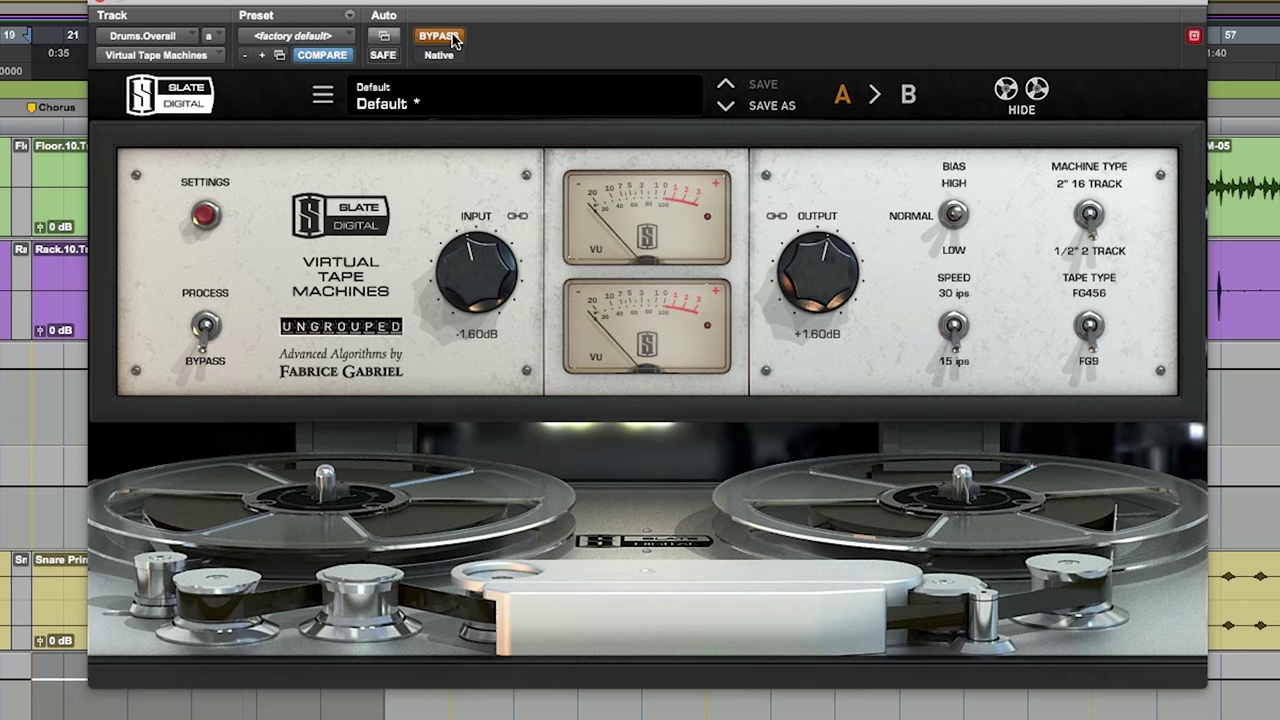